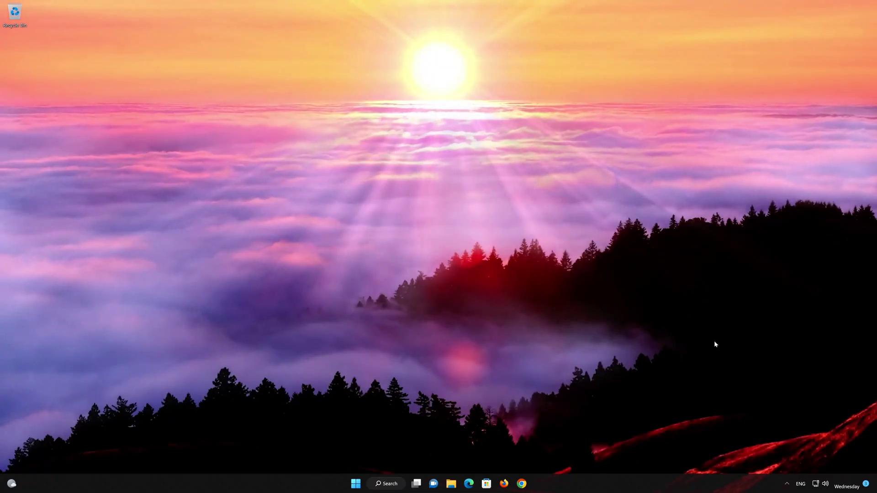
Right-click the Start button to bring up the power-user menu of system tools.
right_click(358, 479)
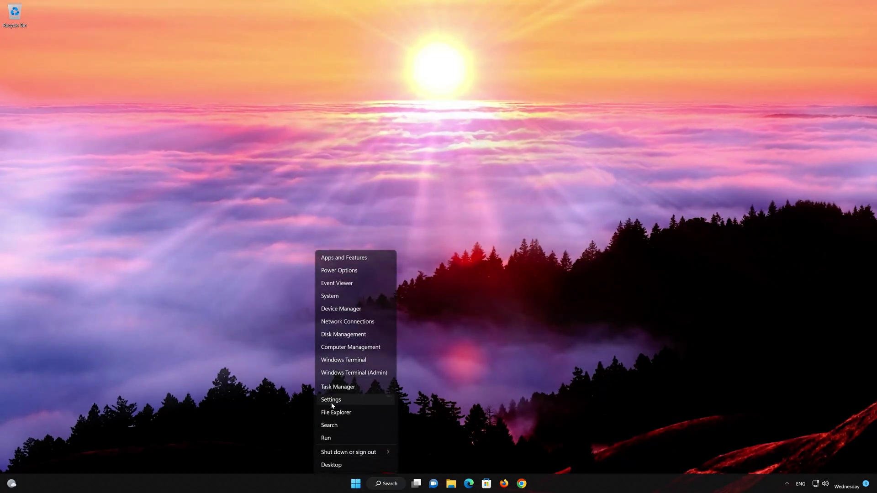
Open Settings' Apps & features list and scroll down to the TikTok entry.
left_click(377, 402)
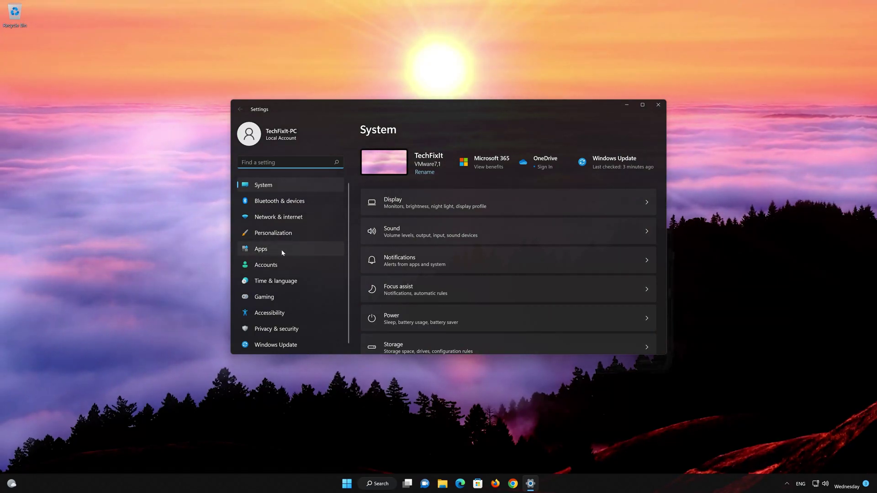
left_click(282, 251)
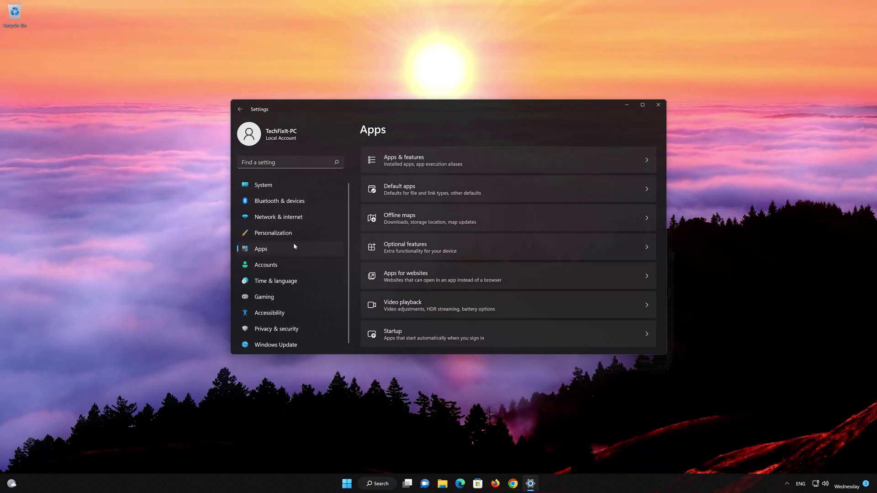
left_click(436, 162)
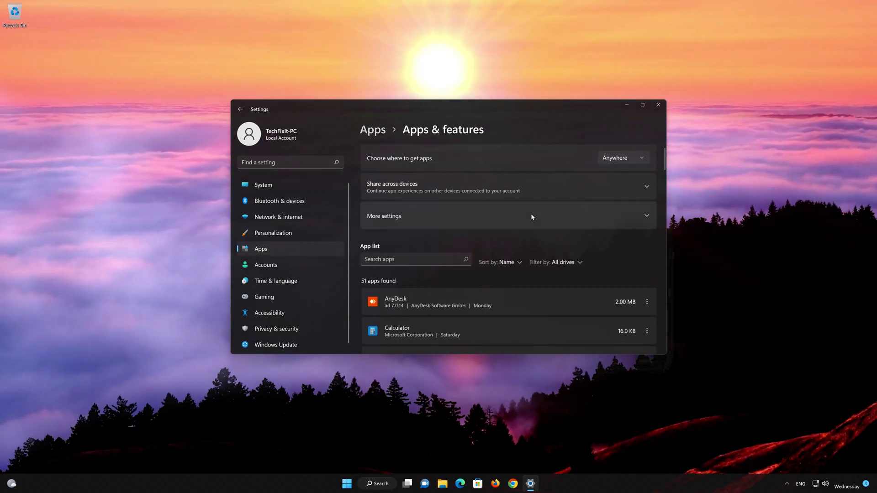
scroll(530, 213, "down", 5)
scroll(532, 219, "down", 12)
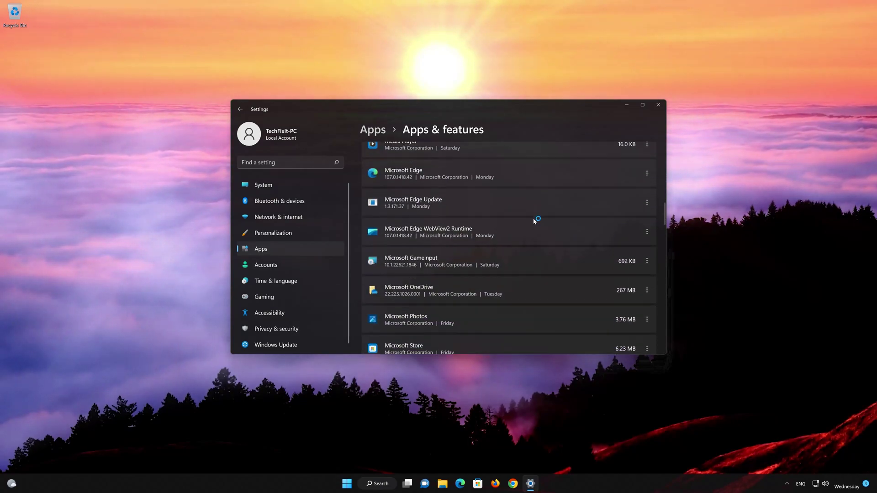
scroll(534, 222, "down", 12)
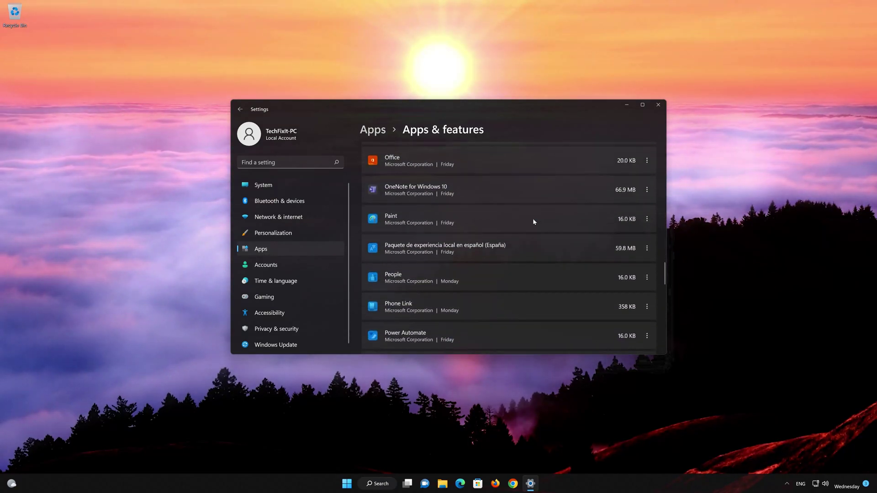
scroll(533, 221, "down", 4)
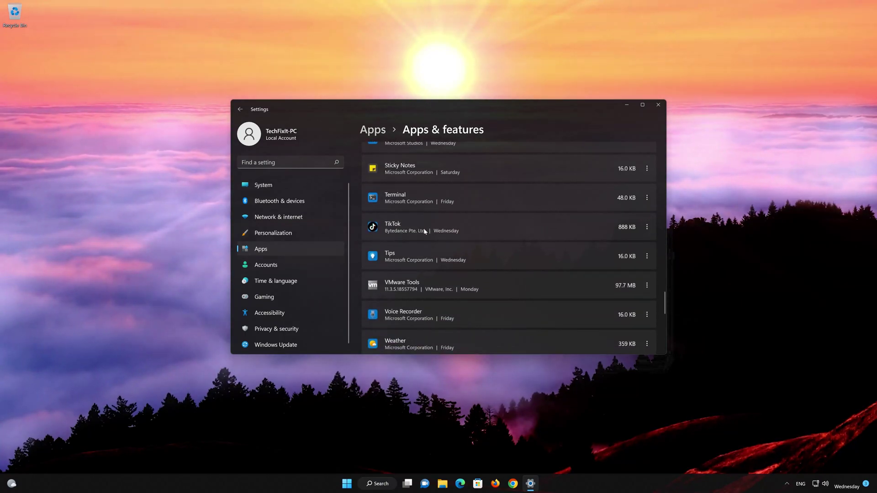
Open TikTok's Advanced options and scroll to its Repair and Reset section.
left_click(647, 227)
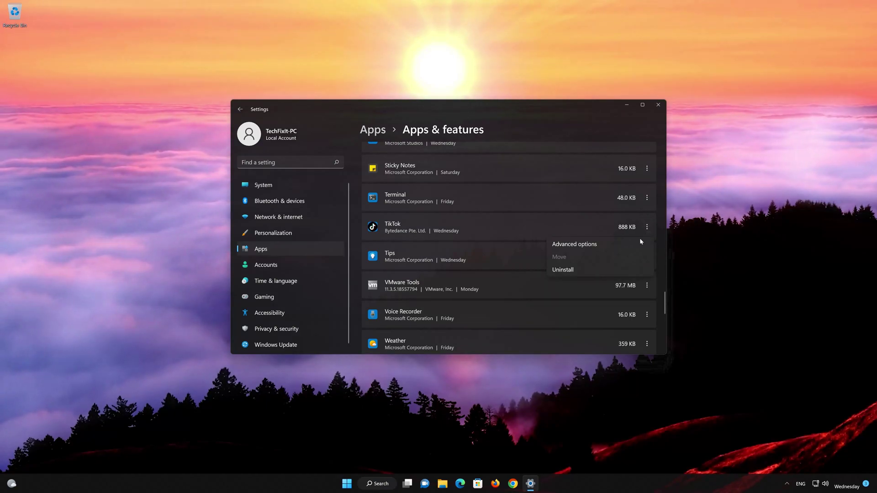
left_click(605, 245)
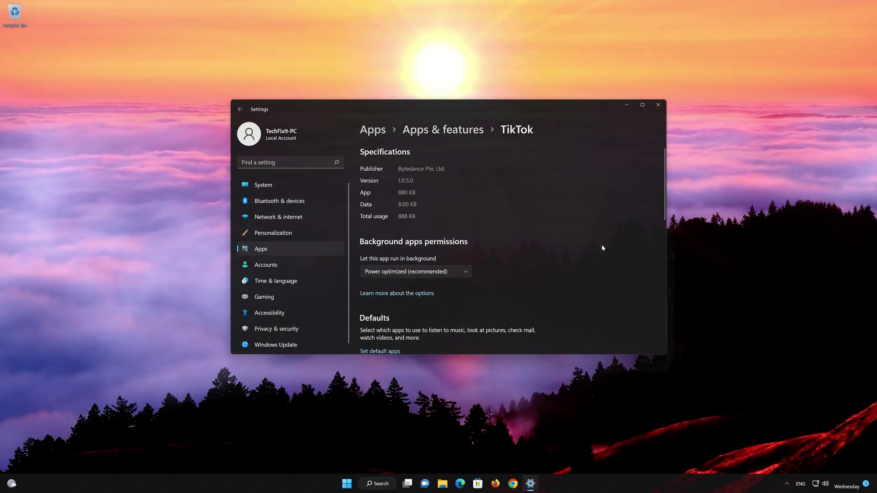
scroll(602, 248, "down", 2)
scroll(602, 247, "down", 3)
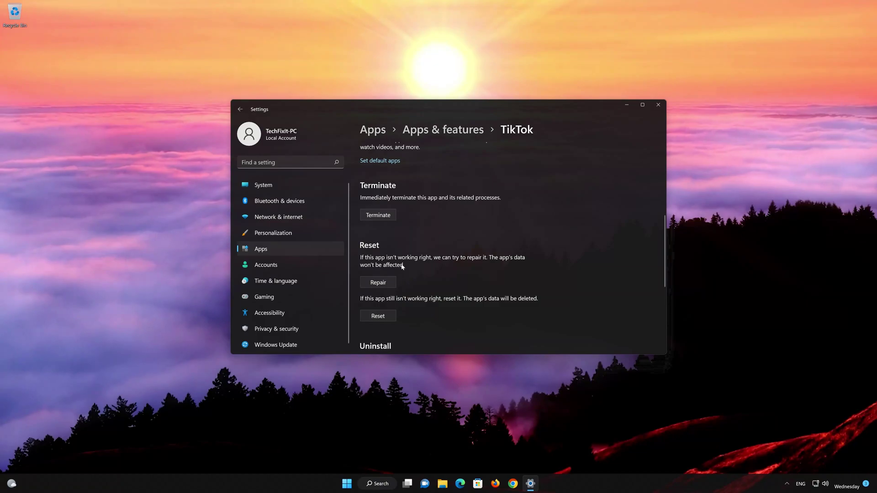
Repair TikTok, then reset it and confirm deleting its app data.
left_click(372, 283)
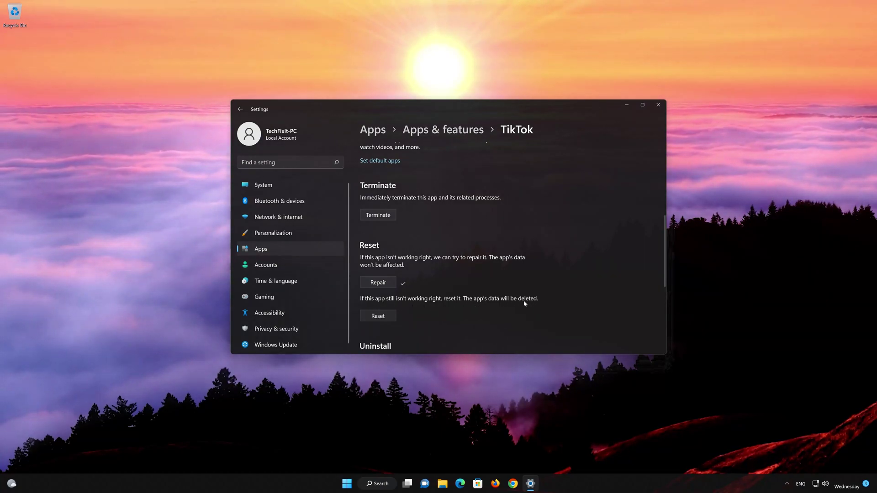
left_click(378, 316)
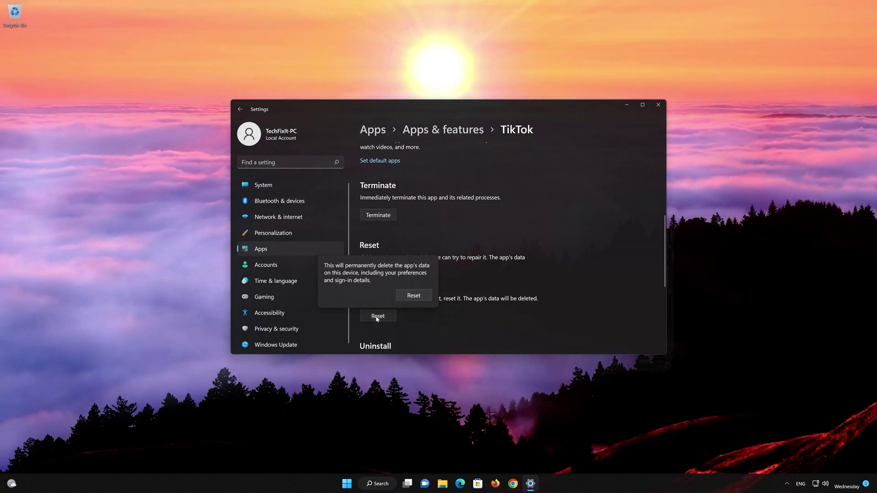
left_click(413, 296)
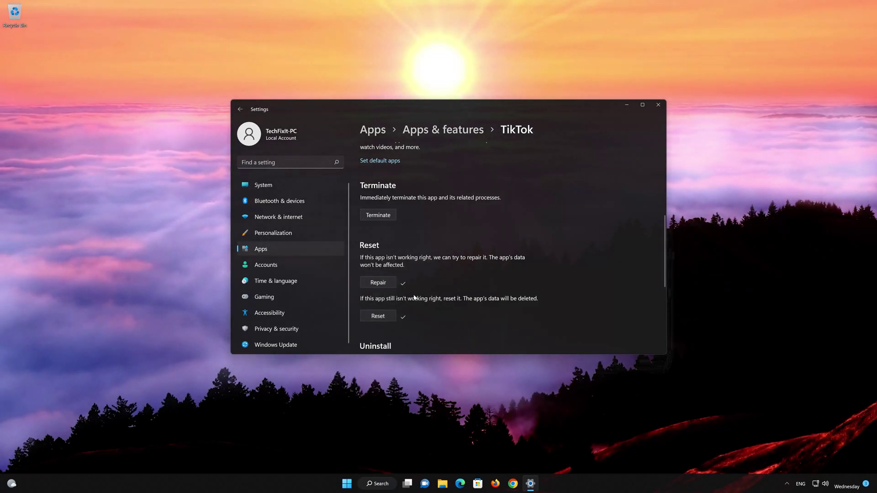
scroll(439, 286, "down", 3)
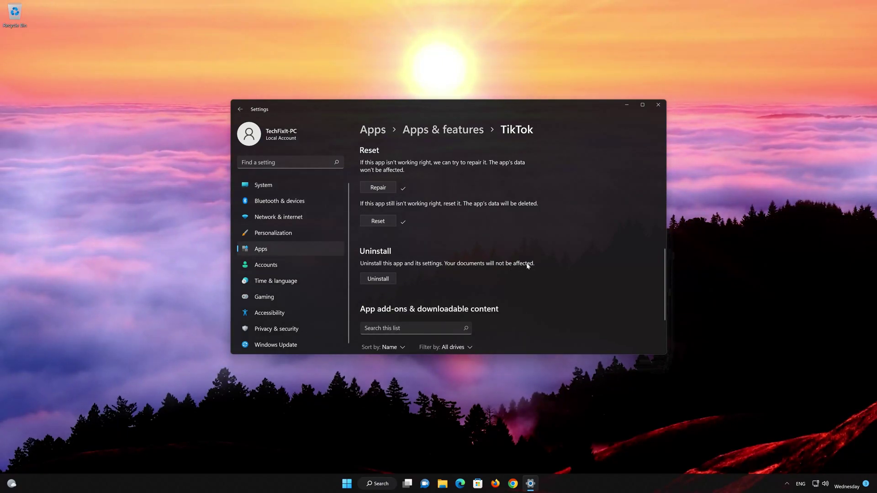
Uninstall TikTok with confirmation and close the Settings window.
left_click(378, 279)
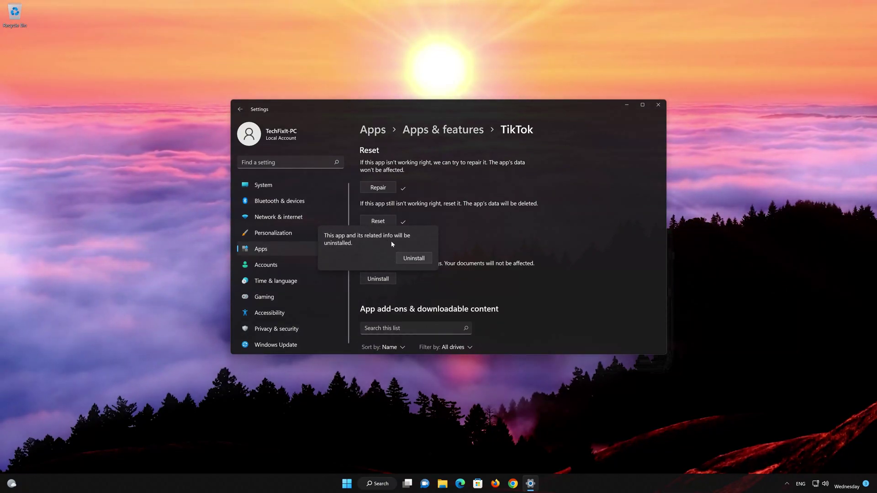
left_click(423, 259)
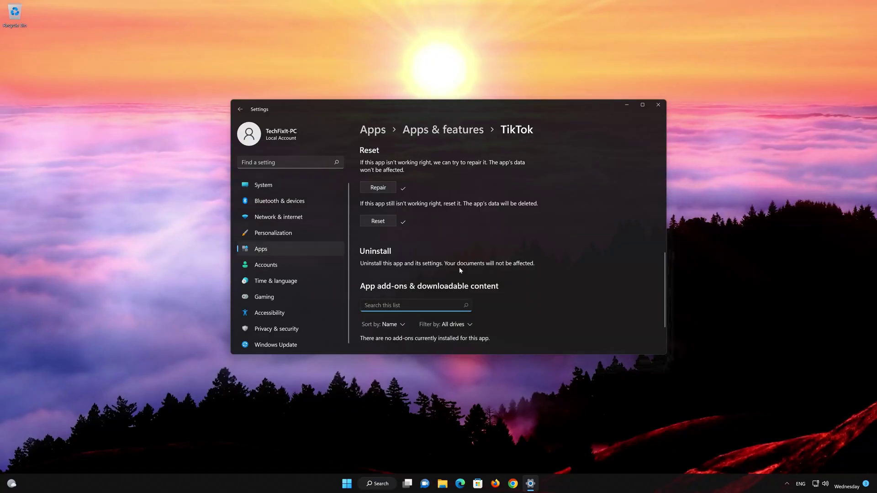
left_click(661, 106)
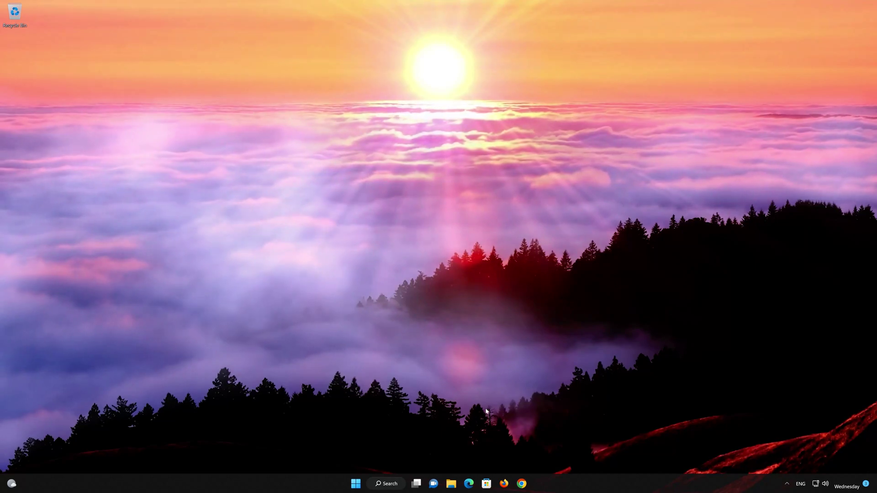
Search Microsoft Store for 'tiktok' from the taskbar Store app.
left_click(486, 487)
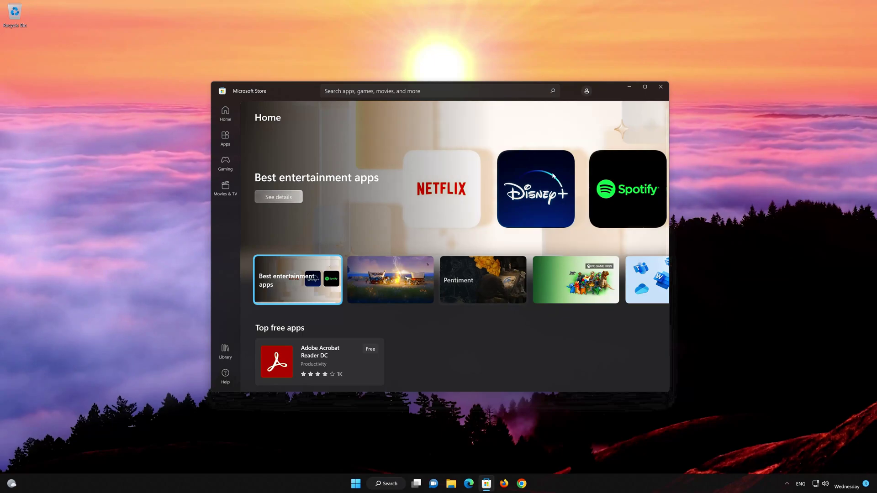
left_click(325, 91)
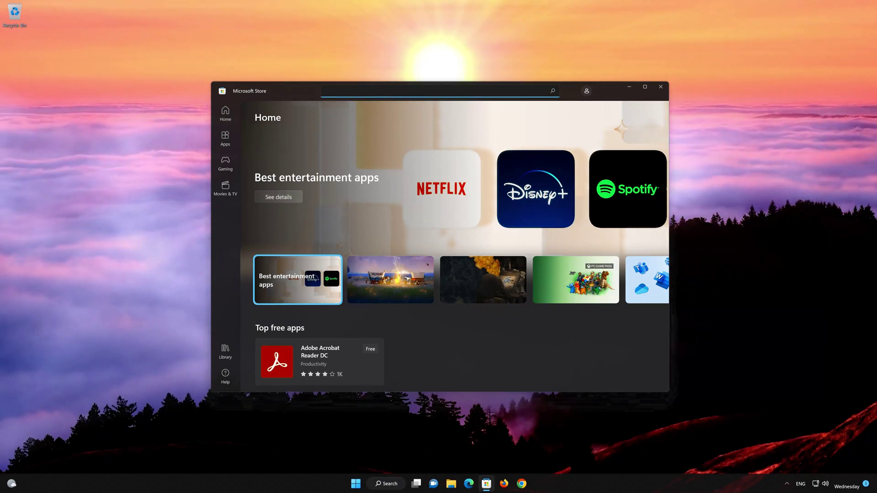
type("tiktok")
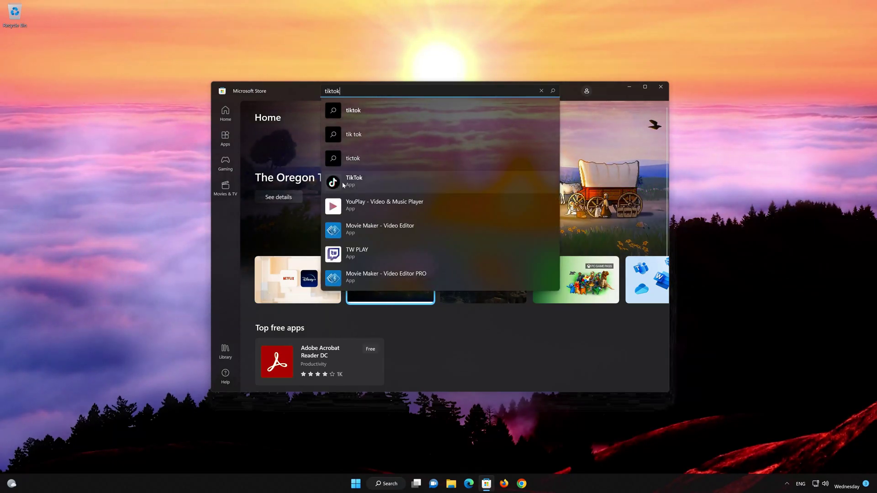
Install TikTok from its Store page with Get, then open the installed app.
left_click(402, 182)
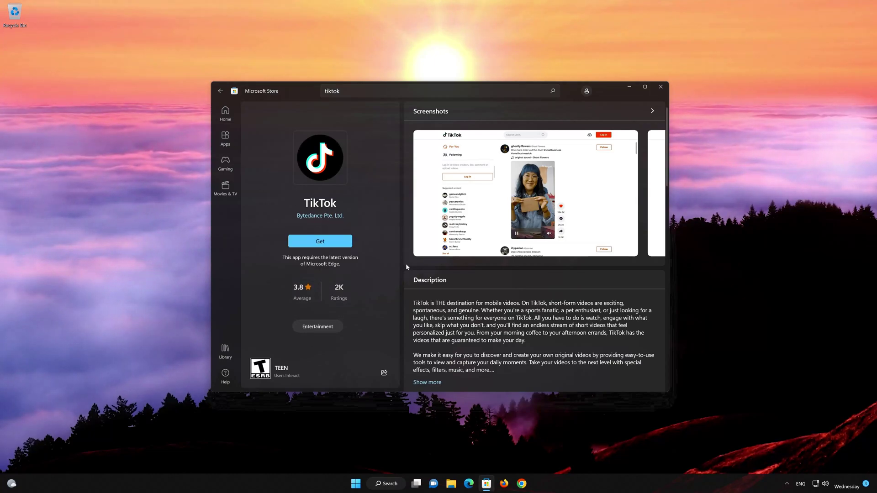
left_click(327, 241)
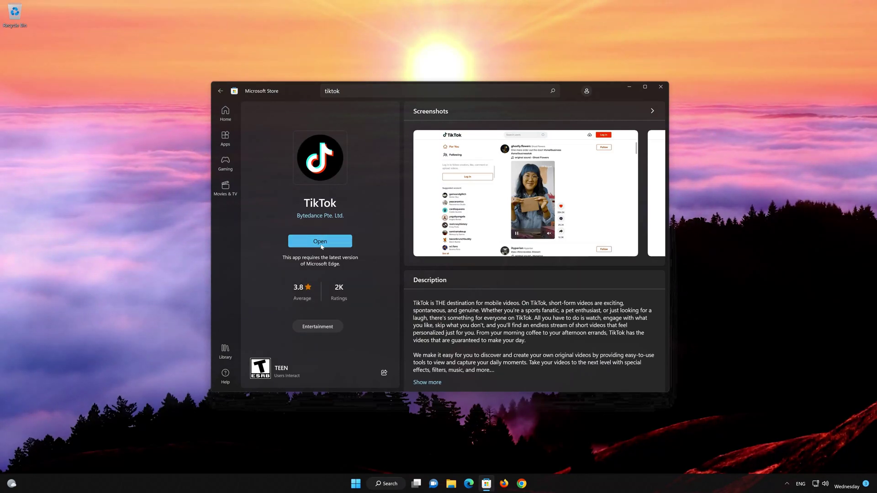
left_click(316, 241)
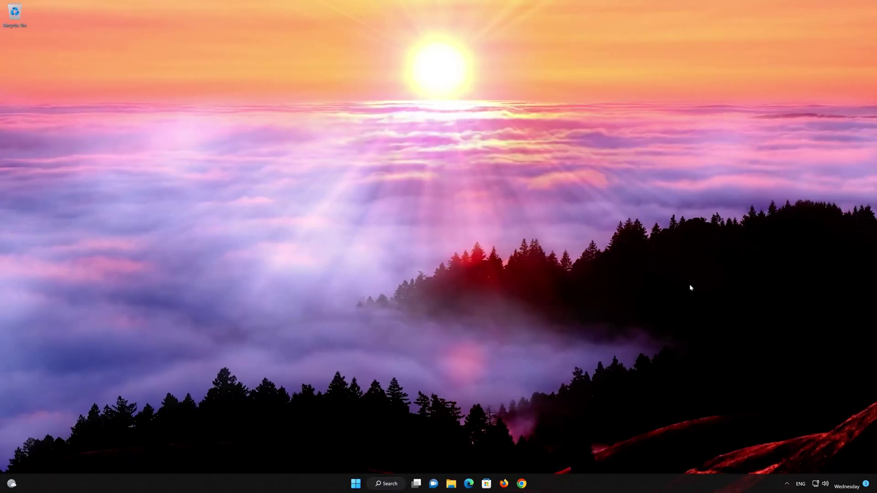
Search the Start menu for 'troubleshoot other problems'.
key("super")
type("troubleshoot")
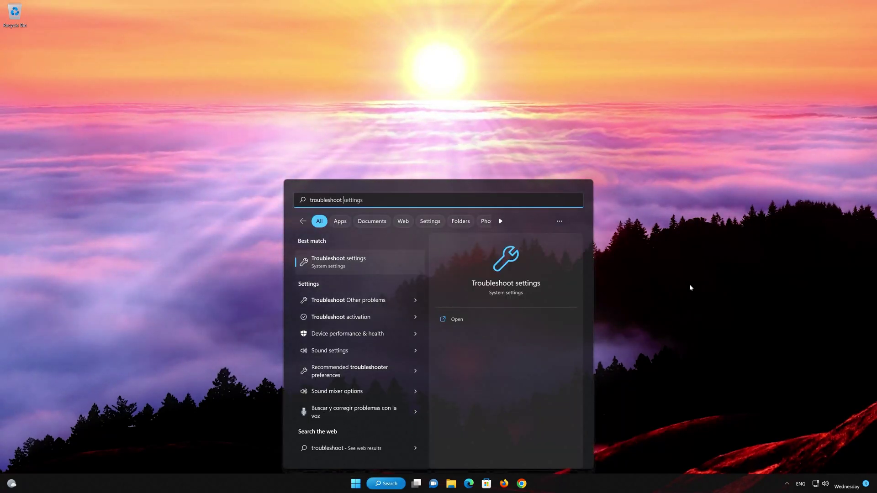
type(" other problems")
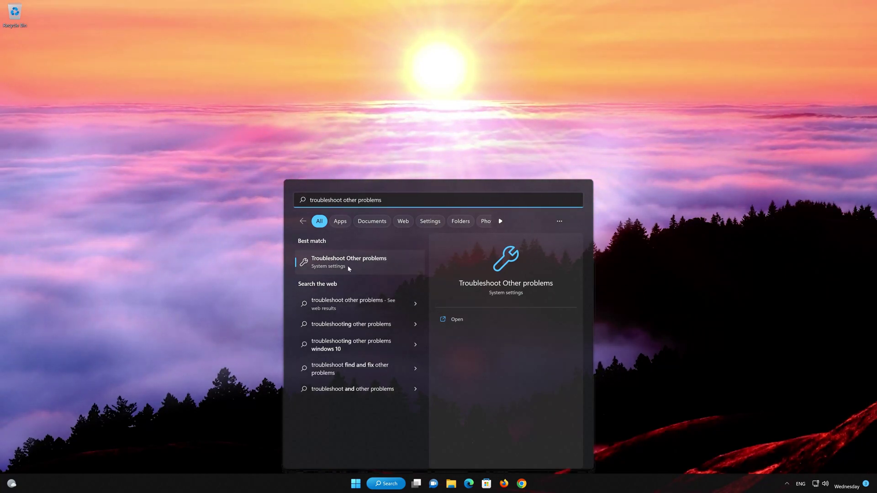
Open Other troubleshooters and run the Windows Store Apps troubleshooter.
left_click(378, 264)
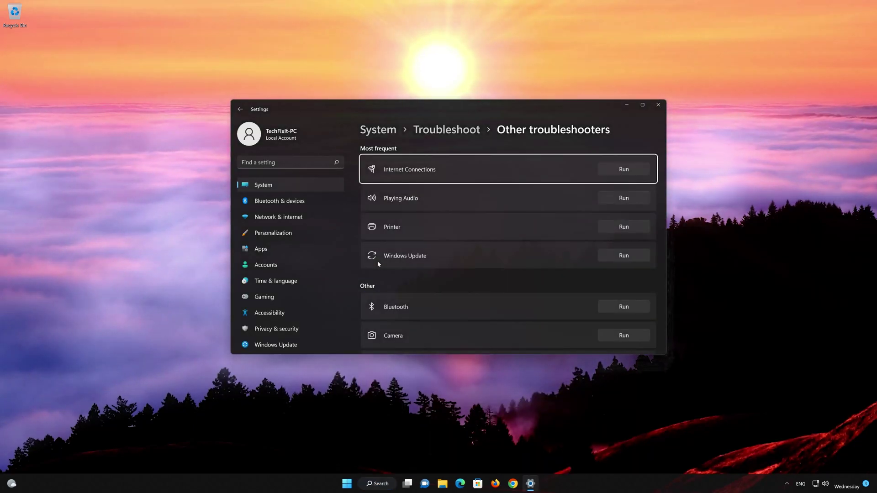
scroll(378, 263, "down", 1)
scroll(378, 263, "down", 5)
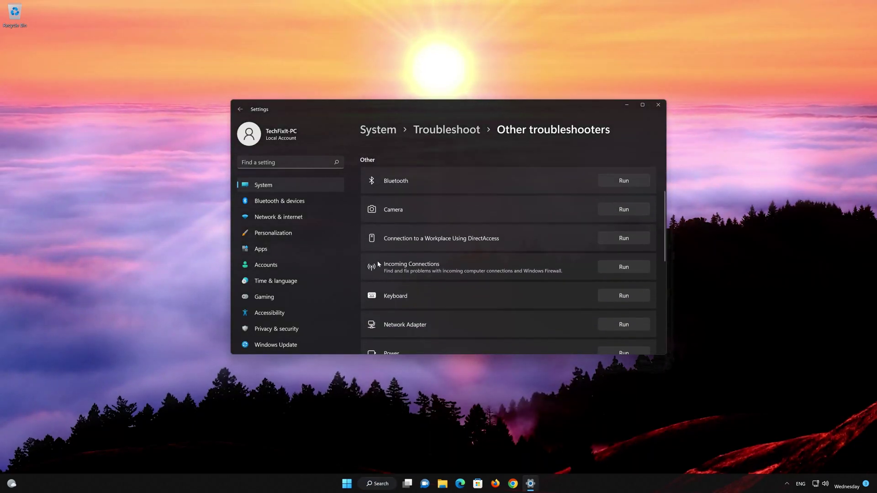
scroll(378, 263, "down", 3)
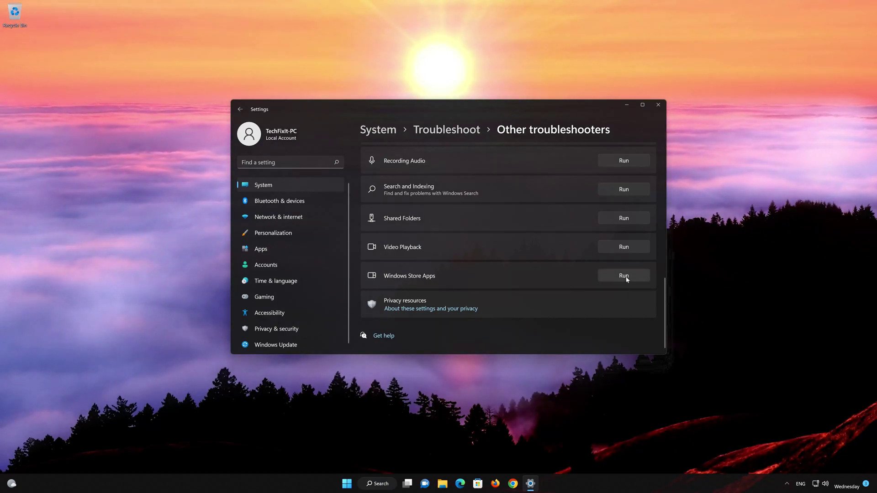
left_click(624, 276)
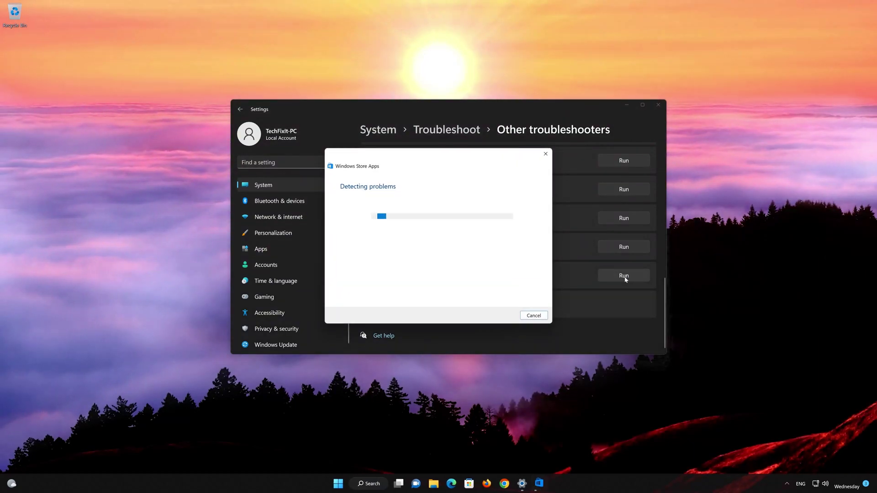